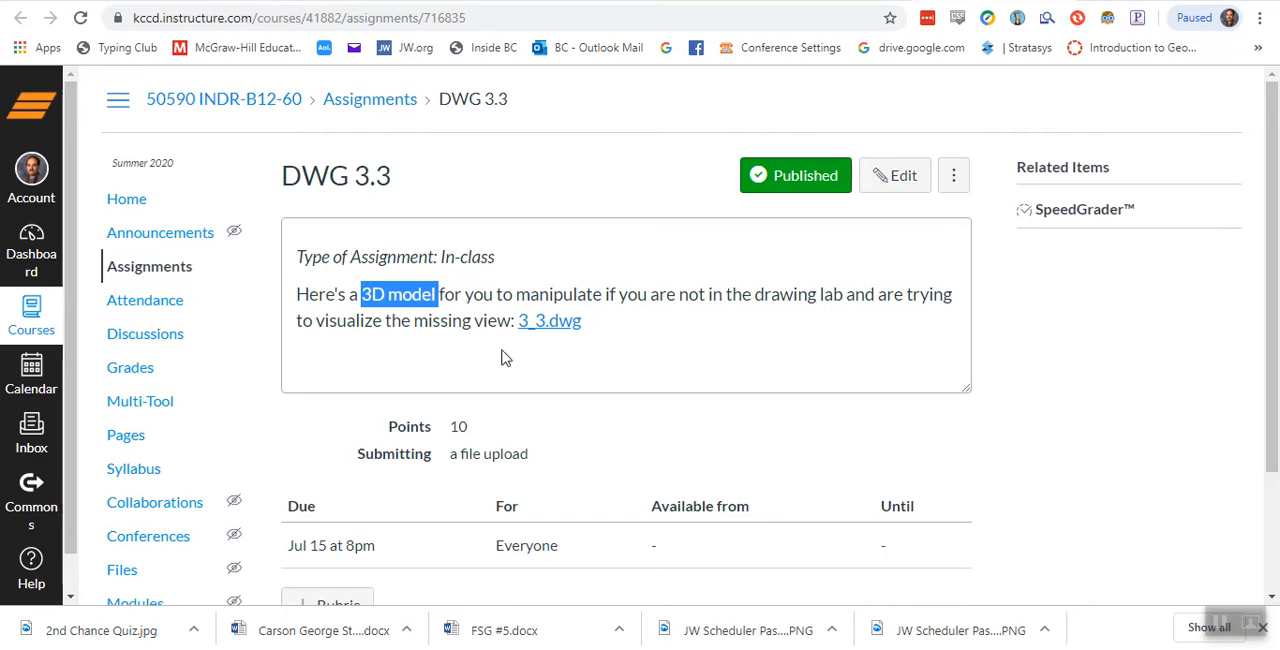
- Switch to AutoCAD and open the 3_3 drawing from the Downloads folder
click(505, 357)
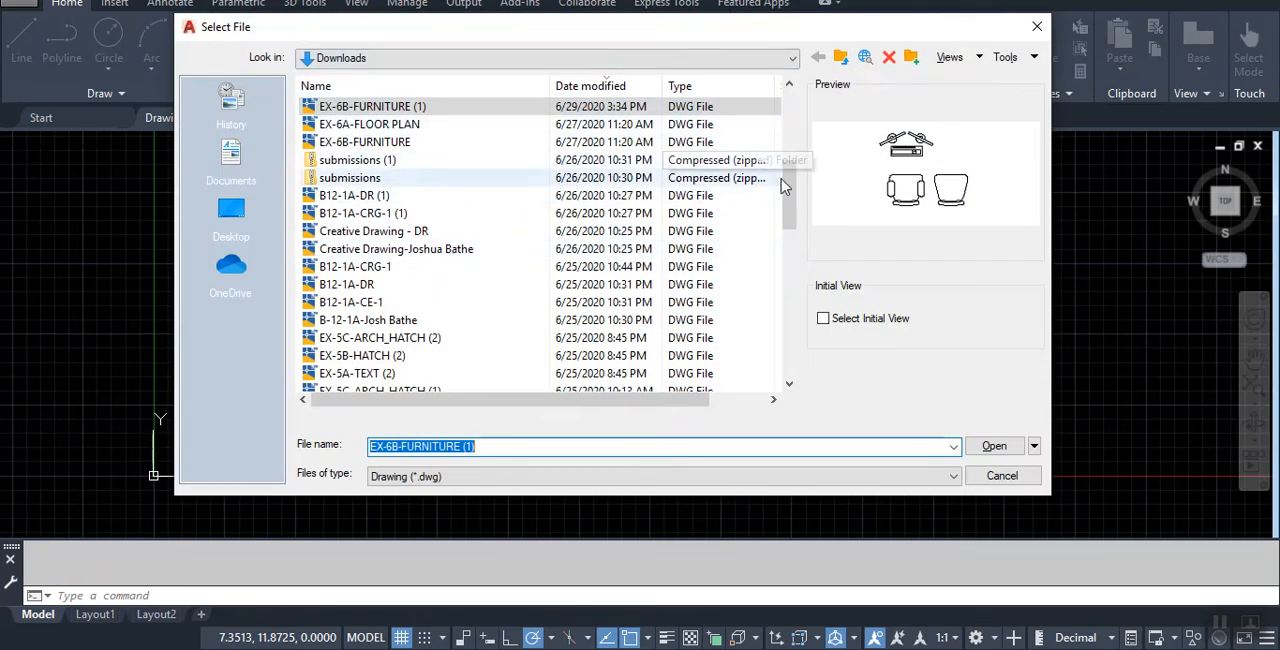
drag(790, 195, 795, 97)
click(450, 108)
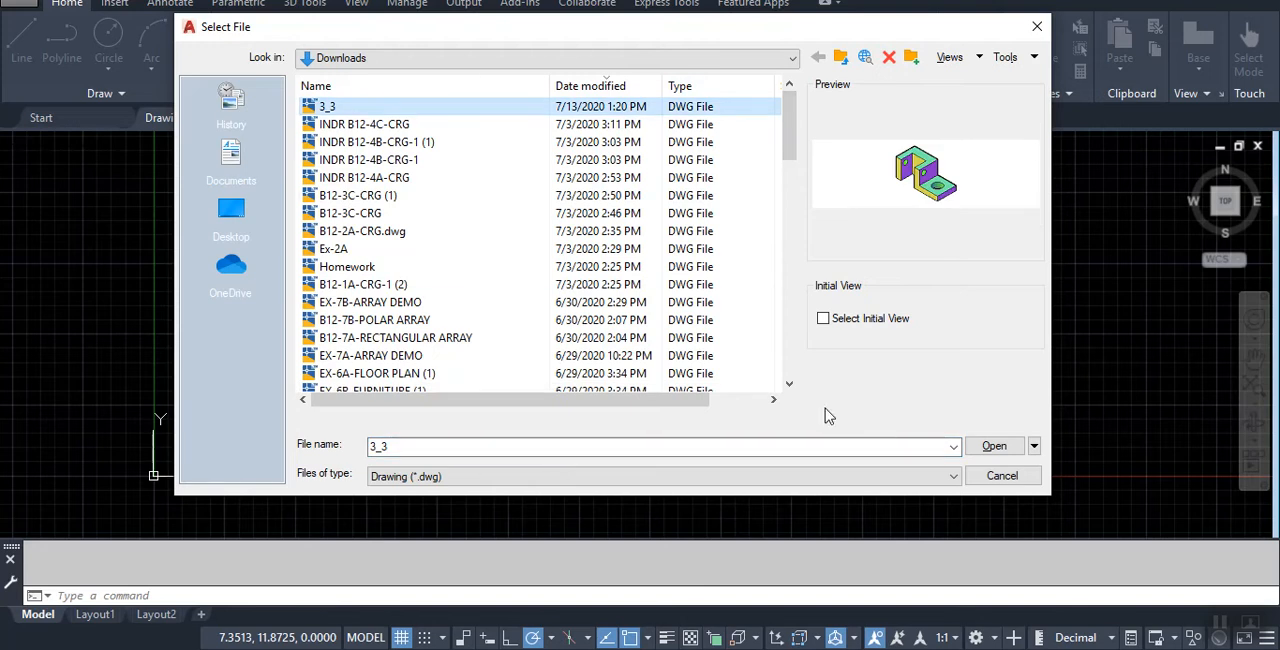
click(1000, 447)
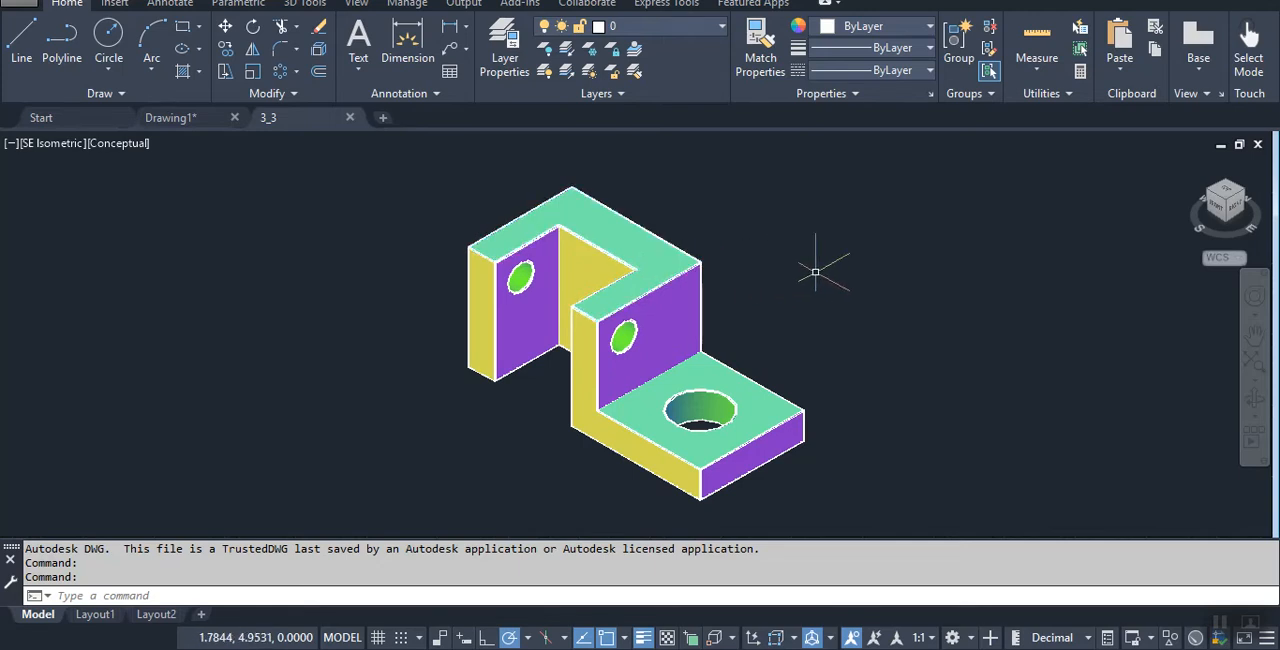
- Examine the 3_3 bracket from the front and from above
mouse_move(816, 271)
middle_down()
mouse_move(704, 271)
mouse_move(849, 269)
mouse_move(812, 268)
middle_up()
middle_drag(708, 259, 983, 221)
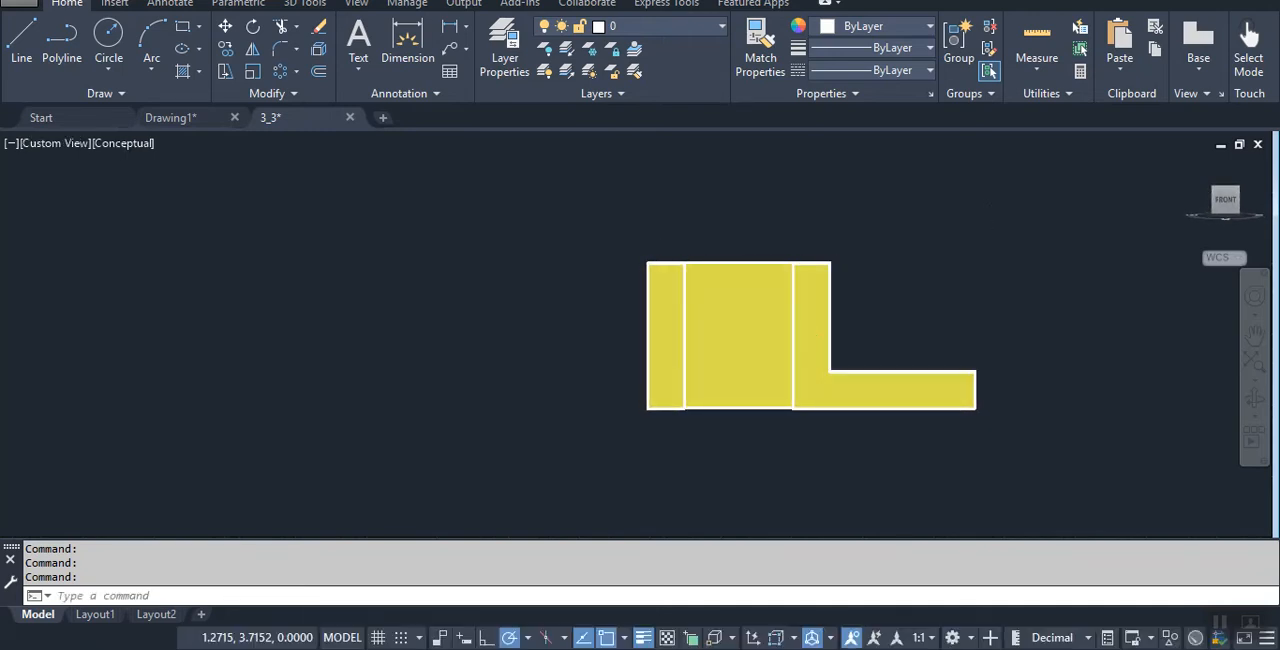
scroll(900, 308, up, 2)
shift+middle_drag(921, 257, 890, 300)
shift+middle_drag(886, 190, 914, 232)
shift+middle_drag(846, 206, 854, 295)
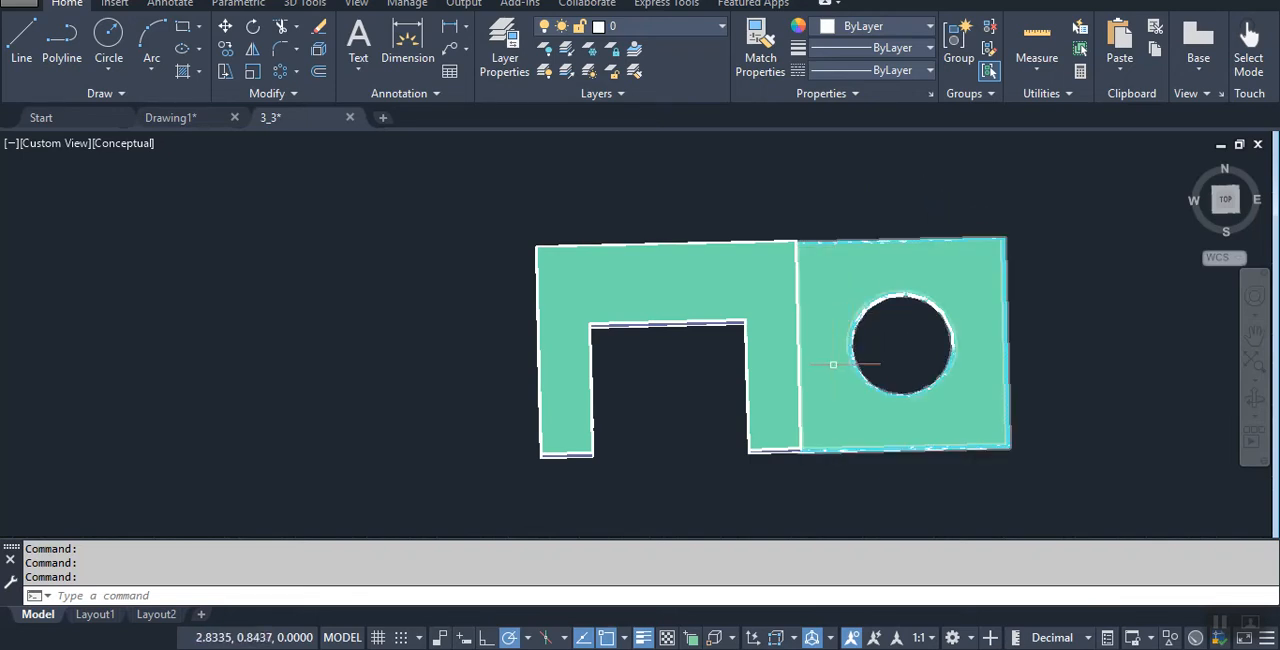
shift+middle_drag(935, 290, 938, 340)
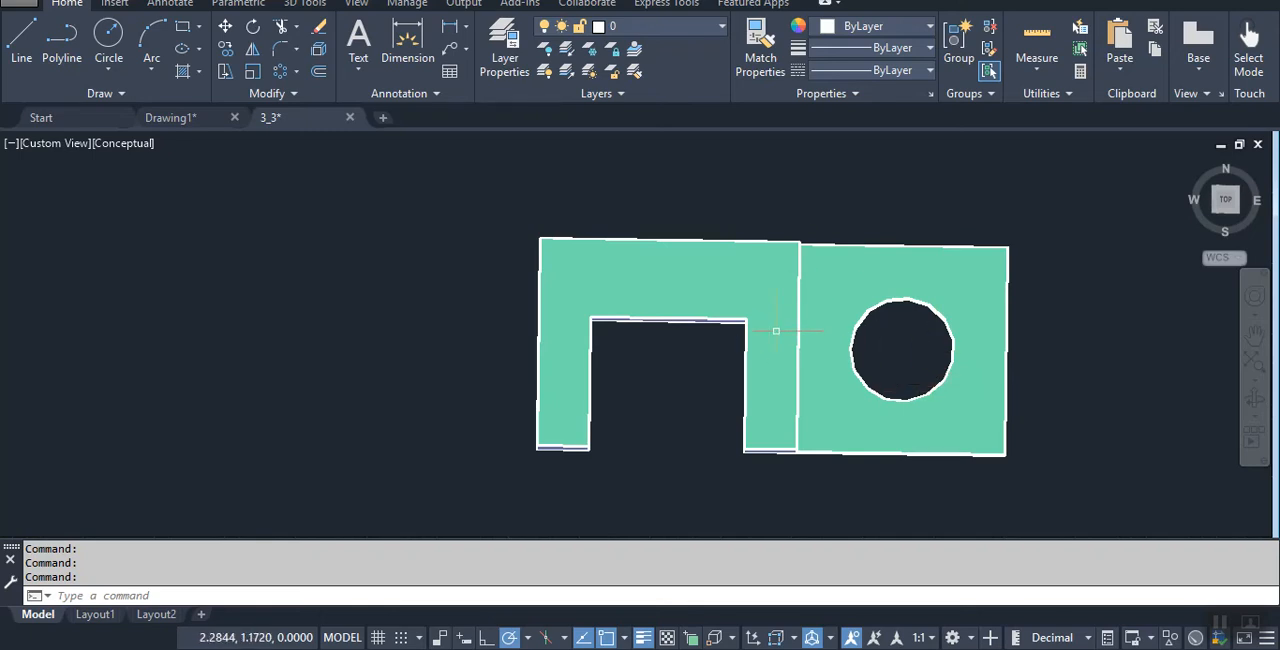
- Examine the 3_3 bracket's right side, including its upper and lower faces and the small hole
mouse_move(808, 394)
shift+middle_down()
mouse_move(775, 335)
mouse_move(837, 366)
mouse_move(726, 314)
shift+middle_up()
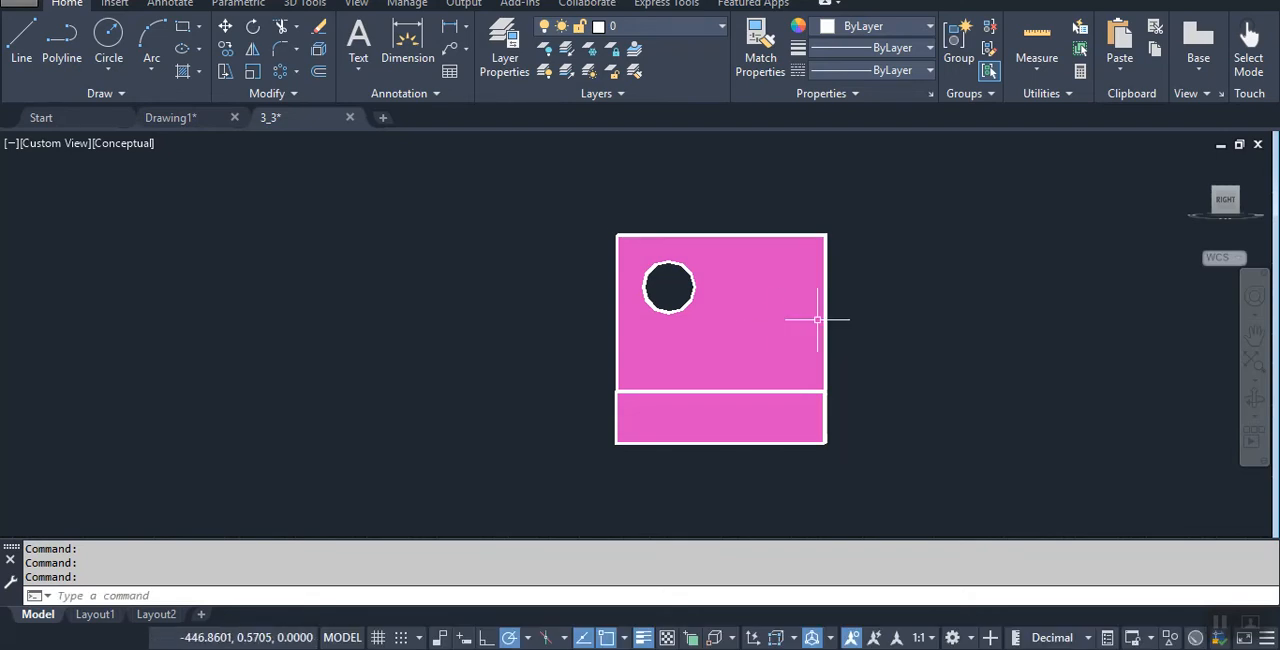
click(774, 321)
click(762, 422)
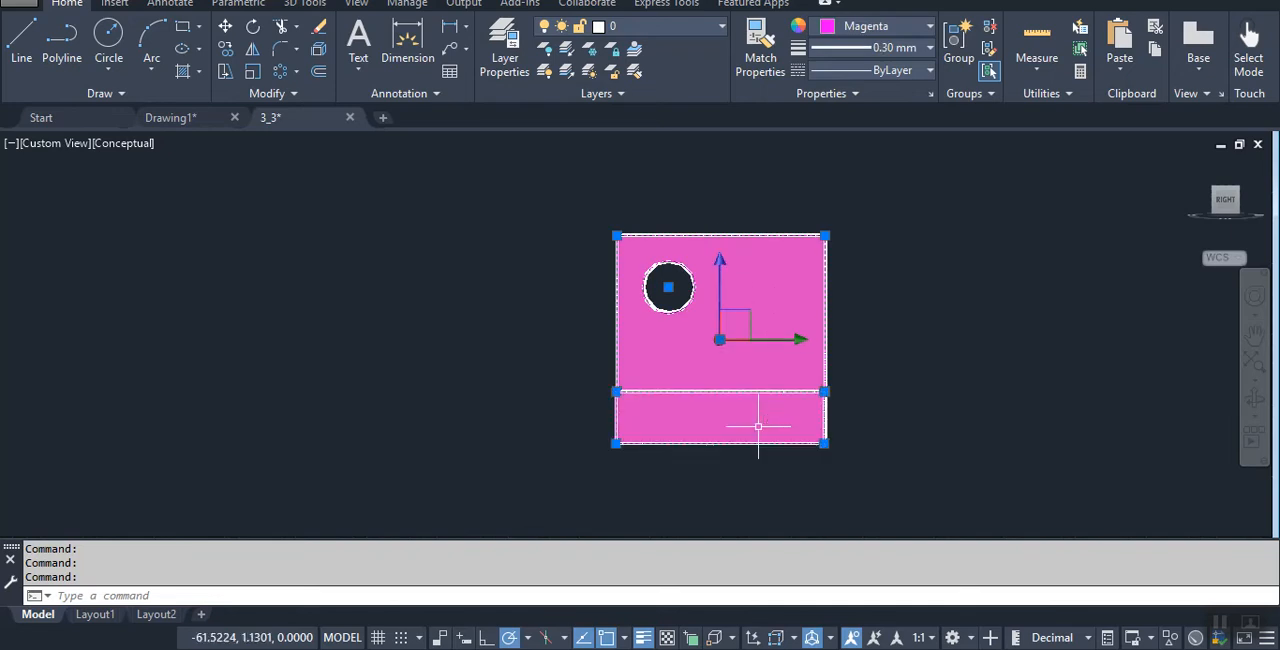
key(Escape)
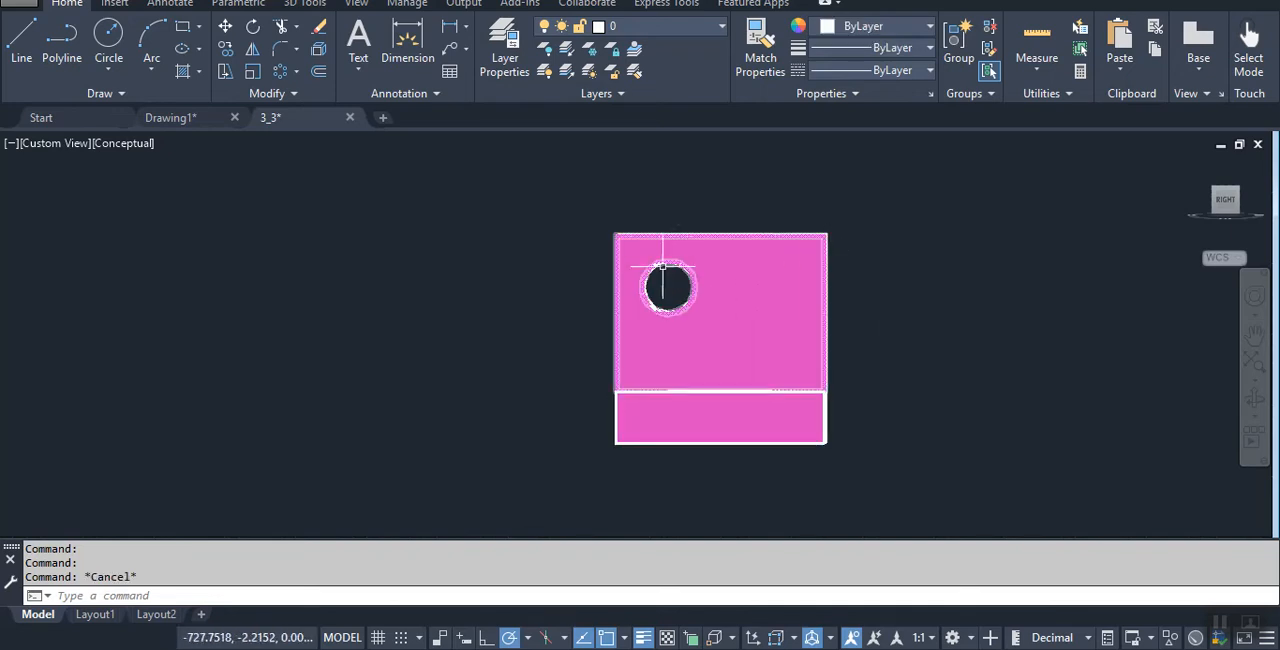
- Inspect the 3_3 bracket in three dimensions, including its base, upright walls and holes
shift+middle_drag(873, 324, 920, 360)
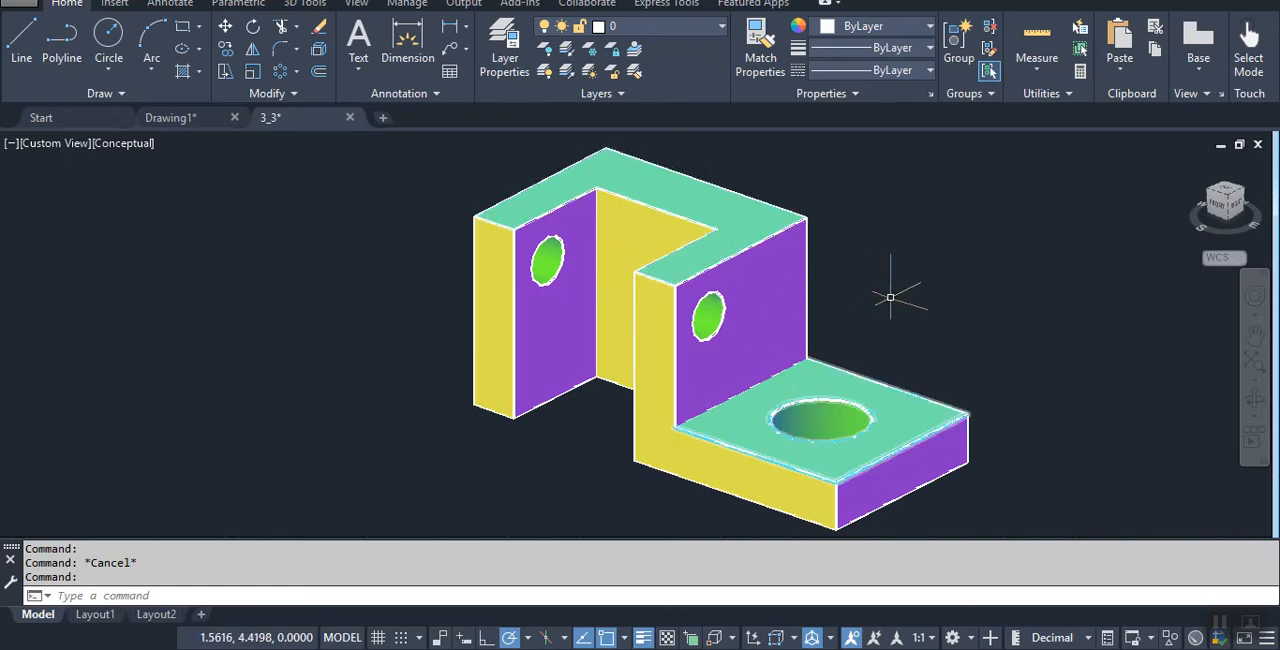
shift+middle_drag(903, 280, 946, 369)
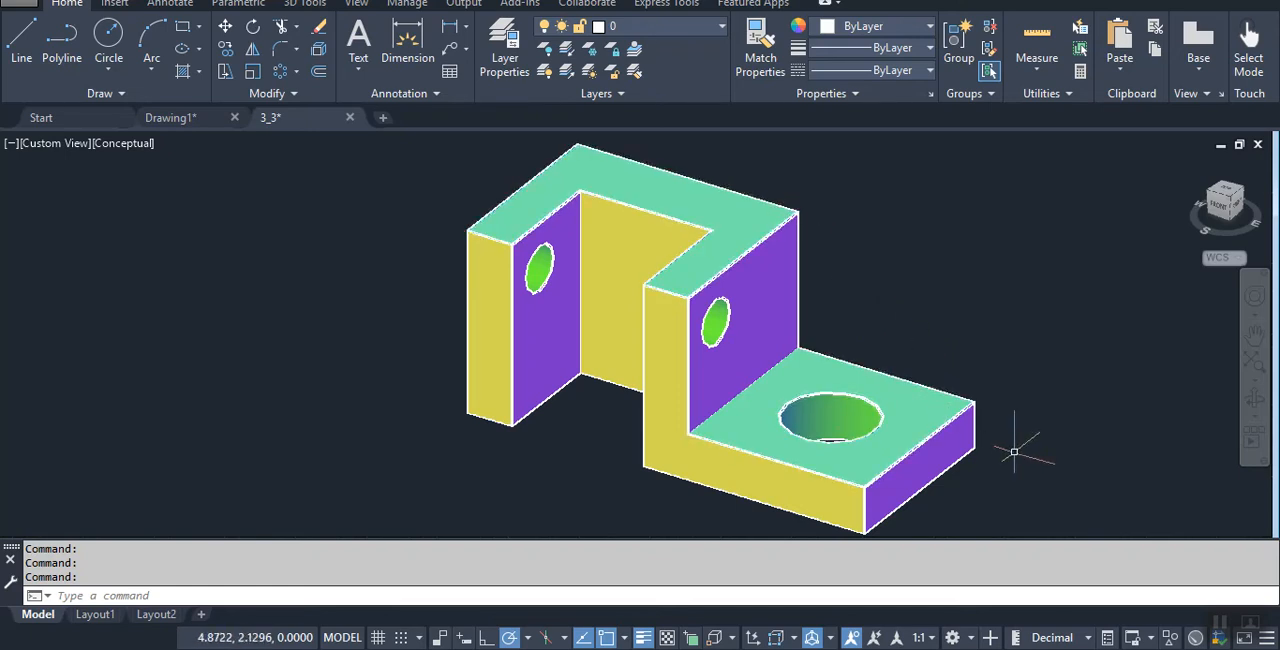
scroll(852, 455, up, 3)
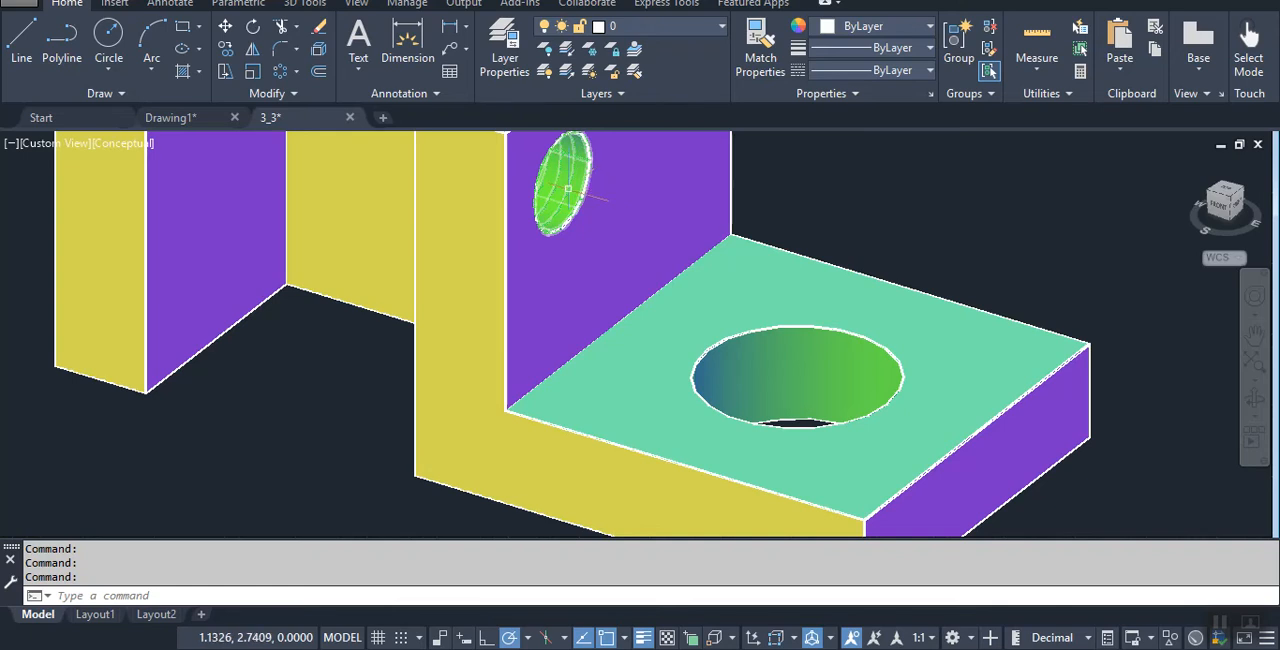
scroll(568, 187, down, 2)
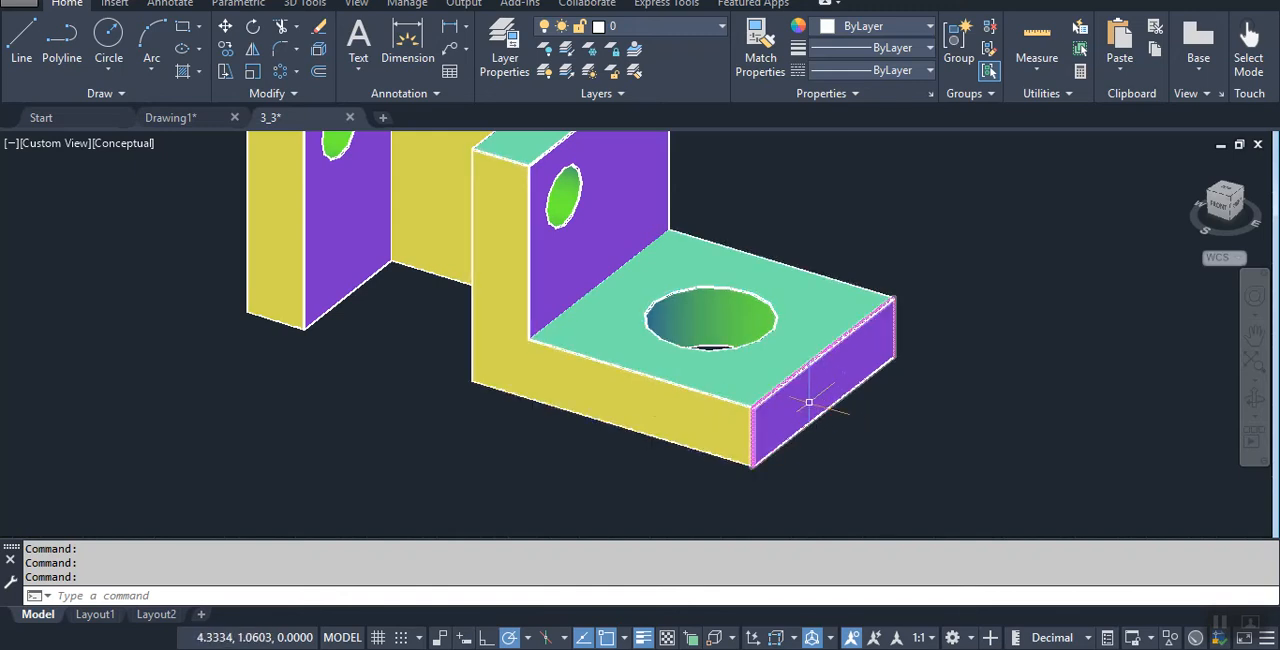
shift+middle_drag(800, 370, 752, 301)
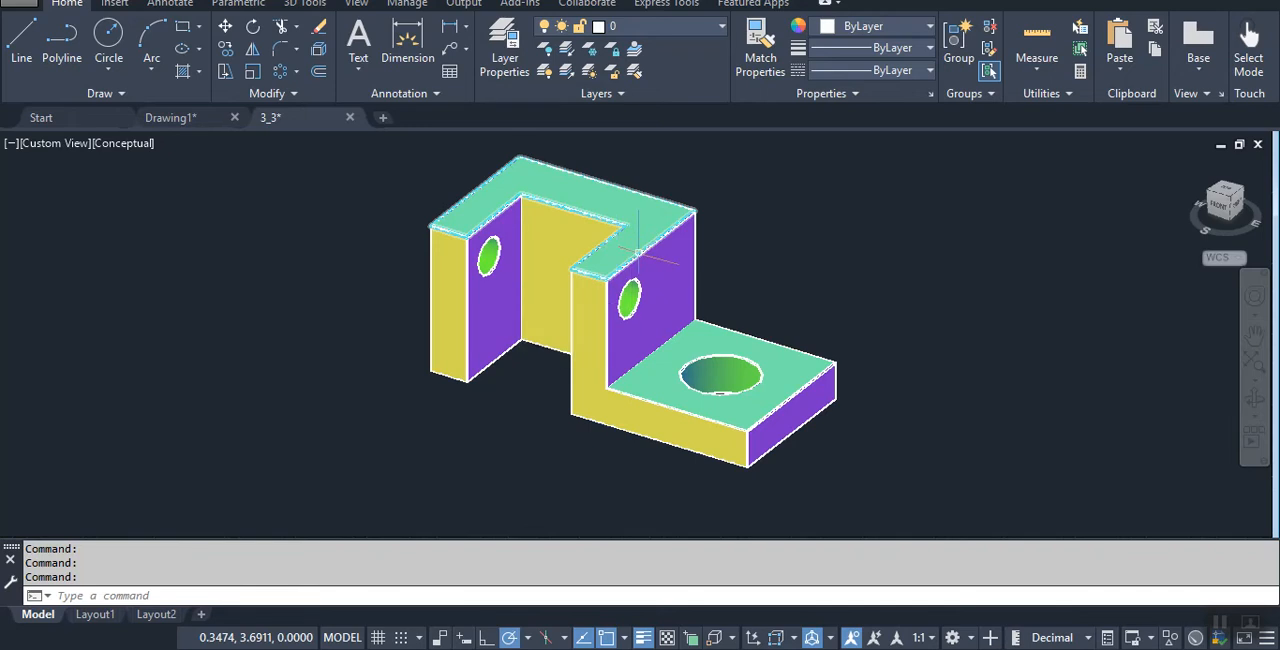
shift+middle_drag(677, 320, 626, 341)
shift+middle_drag(696, 359, 630, 282)
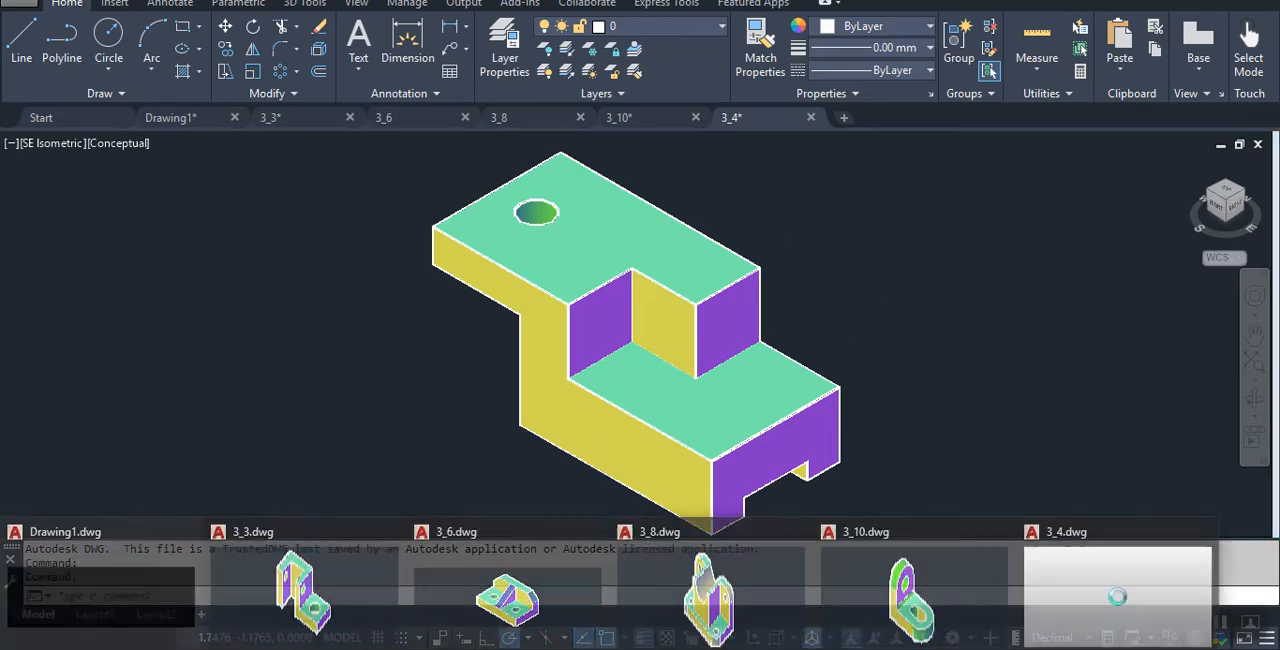
- Bring up the 3_6 drawing and inspect the model's sloping rib, angled corners and holes from different angles
click(538, 595)
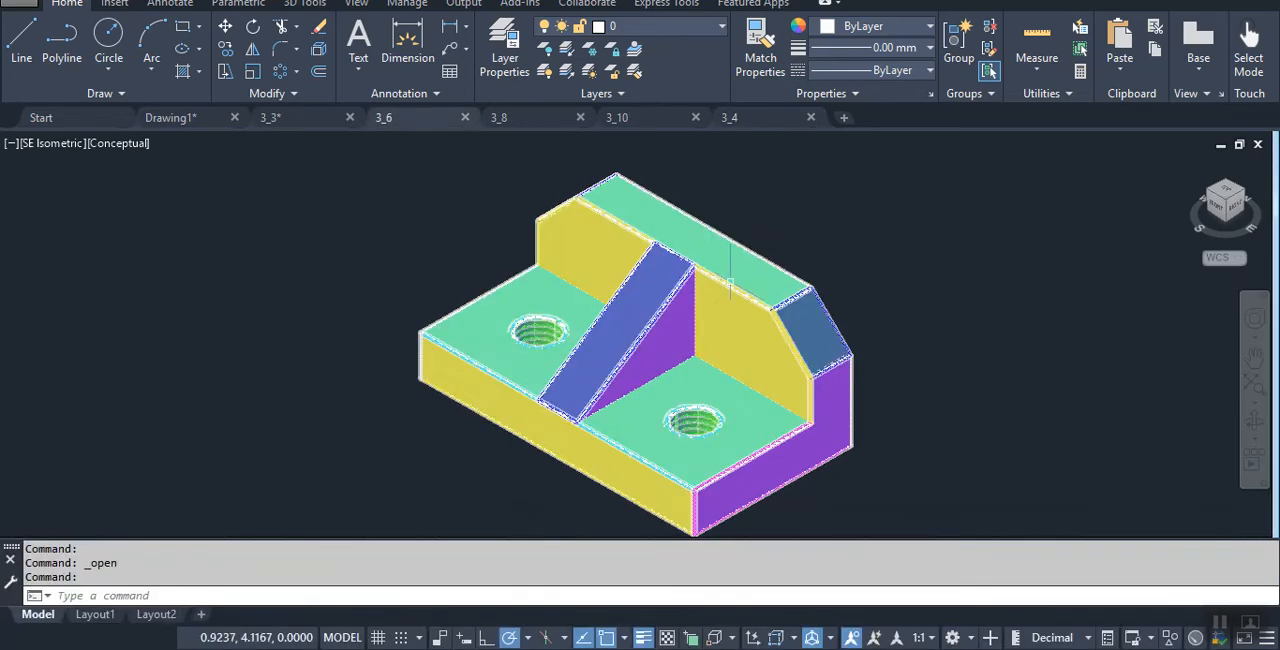
shift+middle_drag(576, 367, 670, 388)
shift+middle_drag(748, 312, 643, 346)
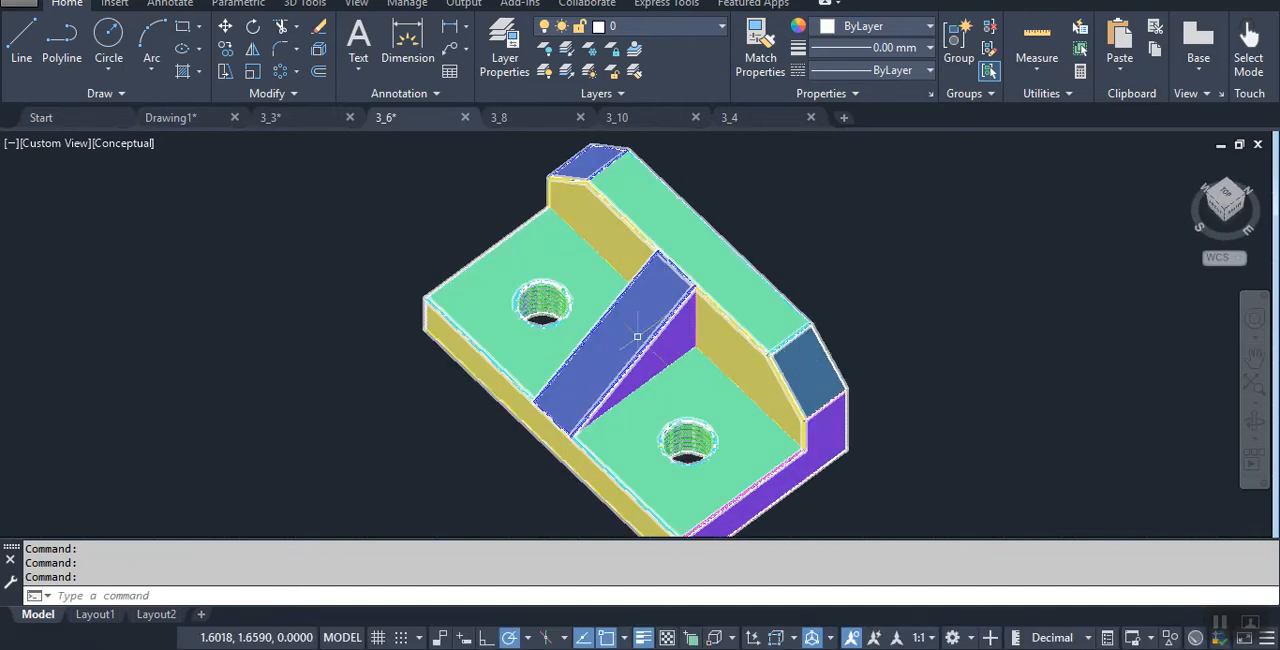
- Bring up the 3_8 drawing and inspect the model's rounded corner, holes and curved cradle
click(535, 118)
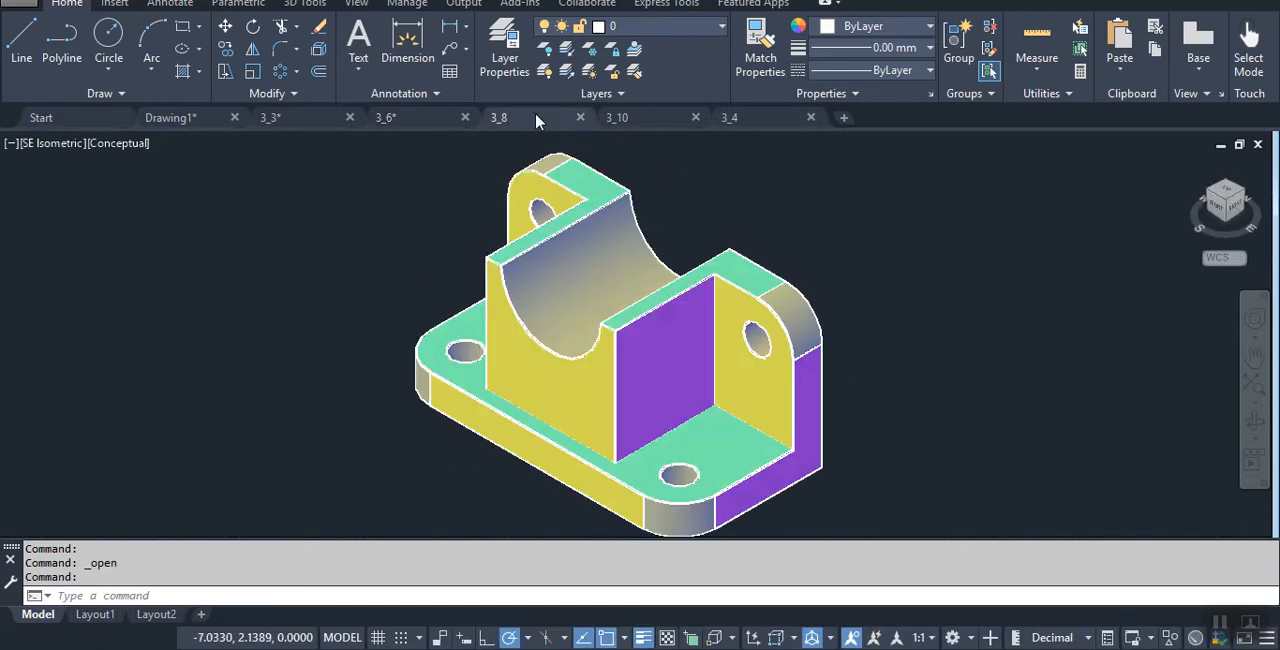
scroll(844, 241, up, 5)
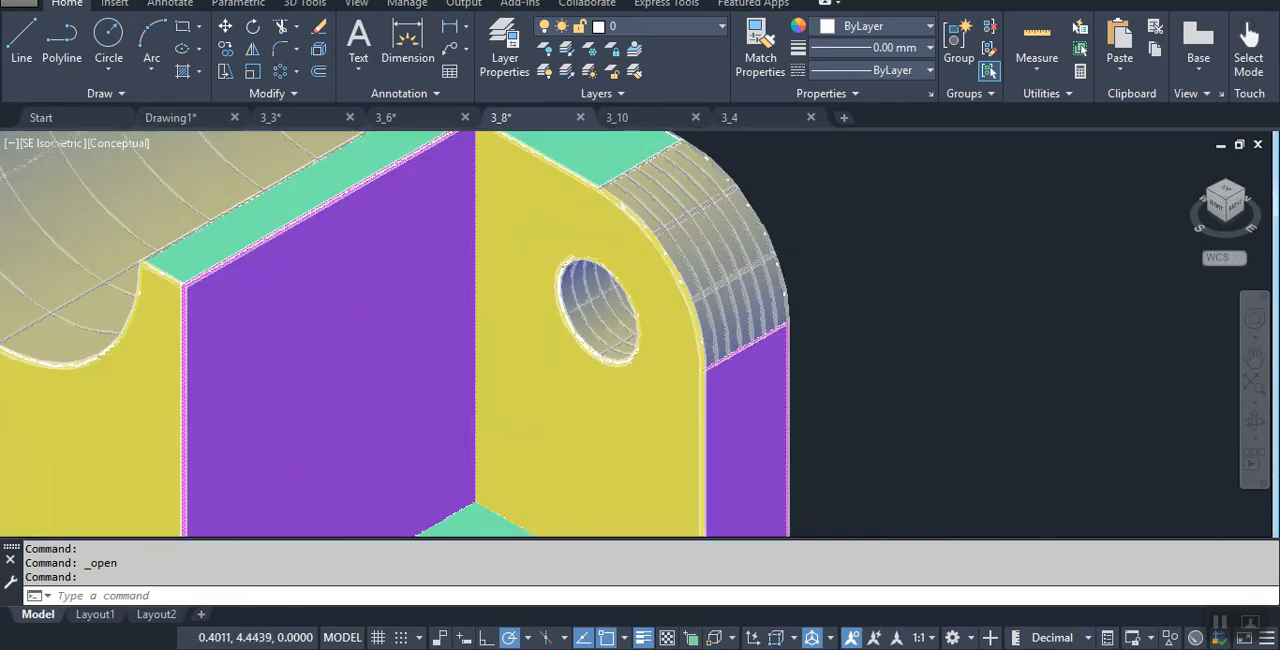
scroll(849, 234, down, 4)
shift+middle_drag(634, 250, 681, 327)
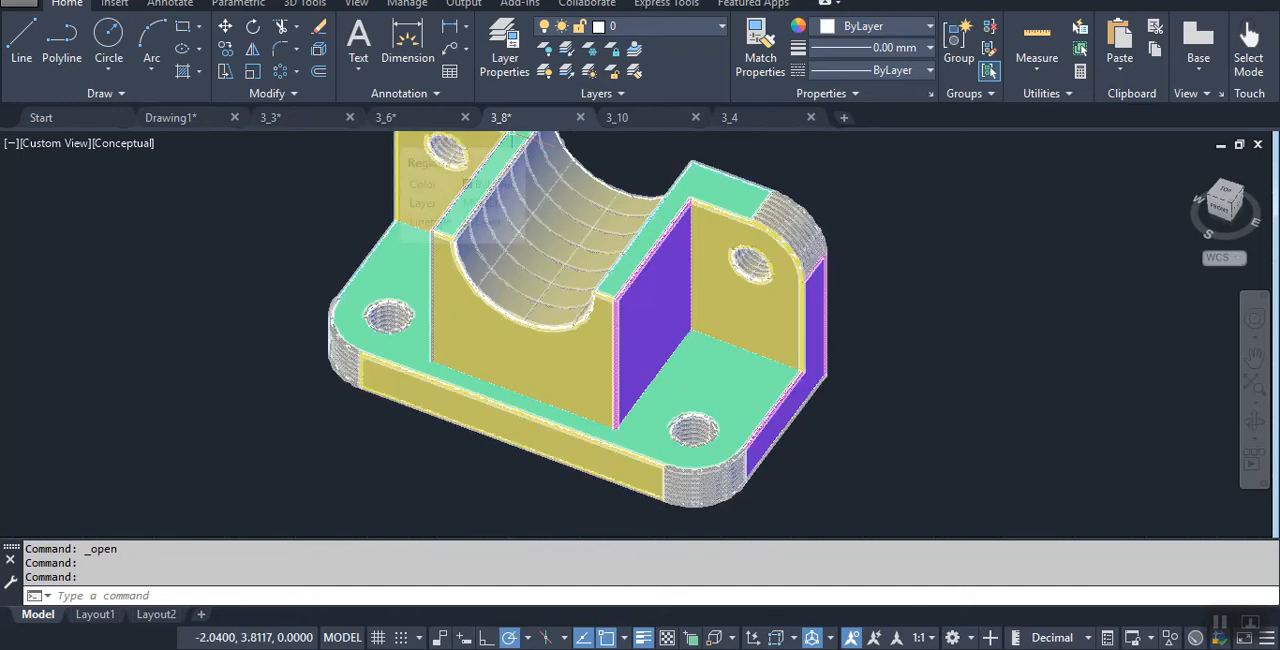
- Bring up the 3_10 drawing and examine where the upright's rounded top meets its flat side face
click(654, 117)
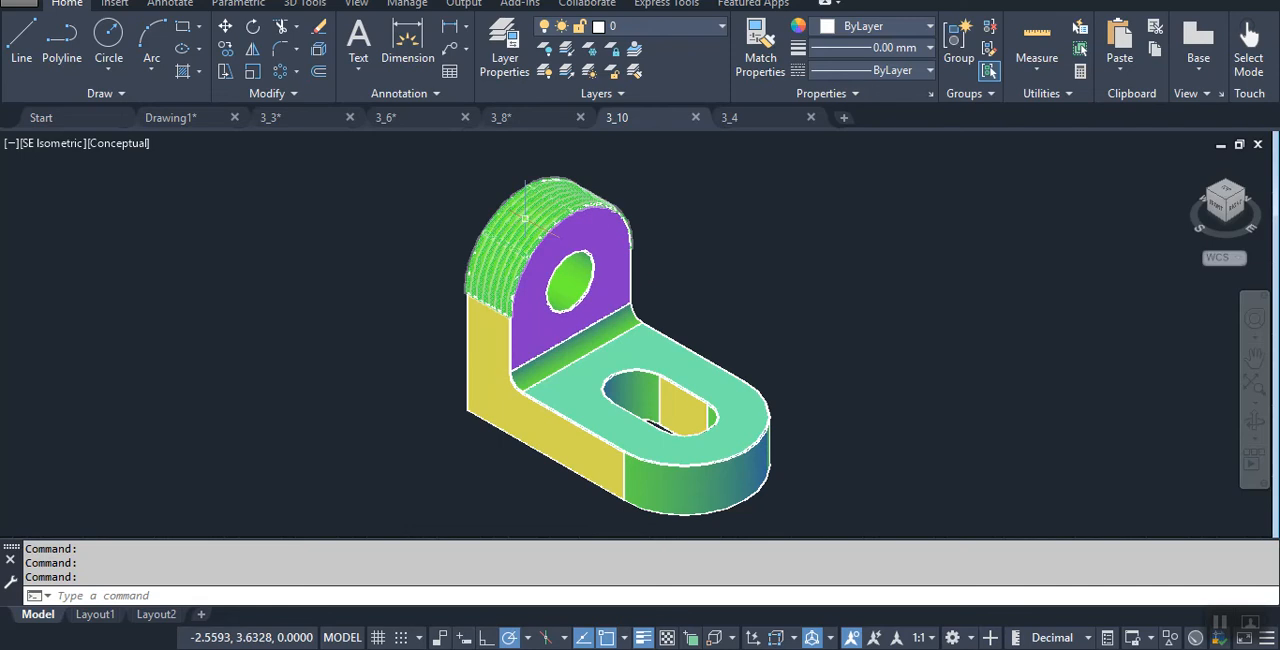
scroll(430, 322, up, 3)
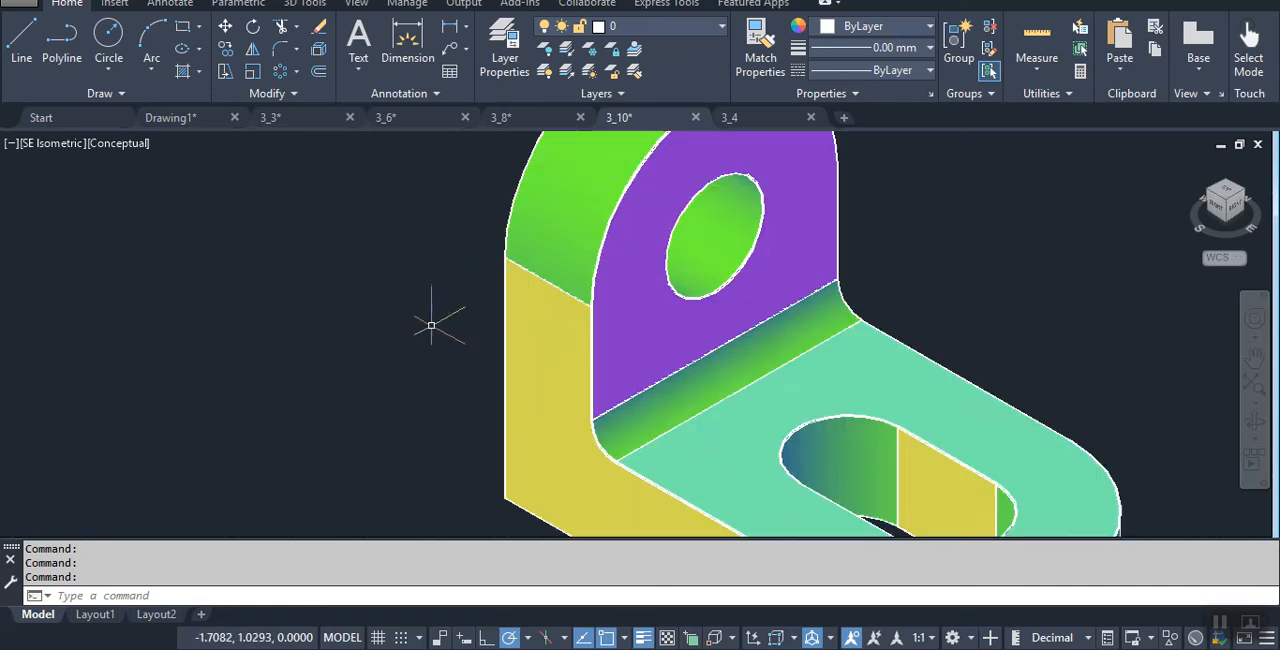
key(ctrl)
key(ctrl)
key(ctrl)
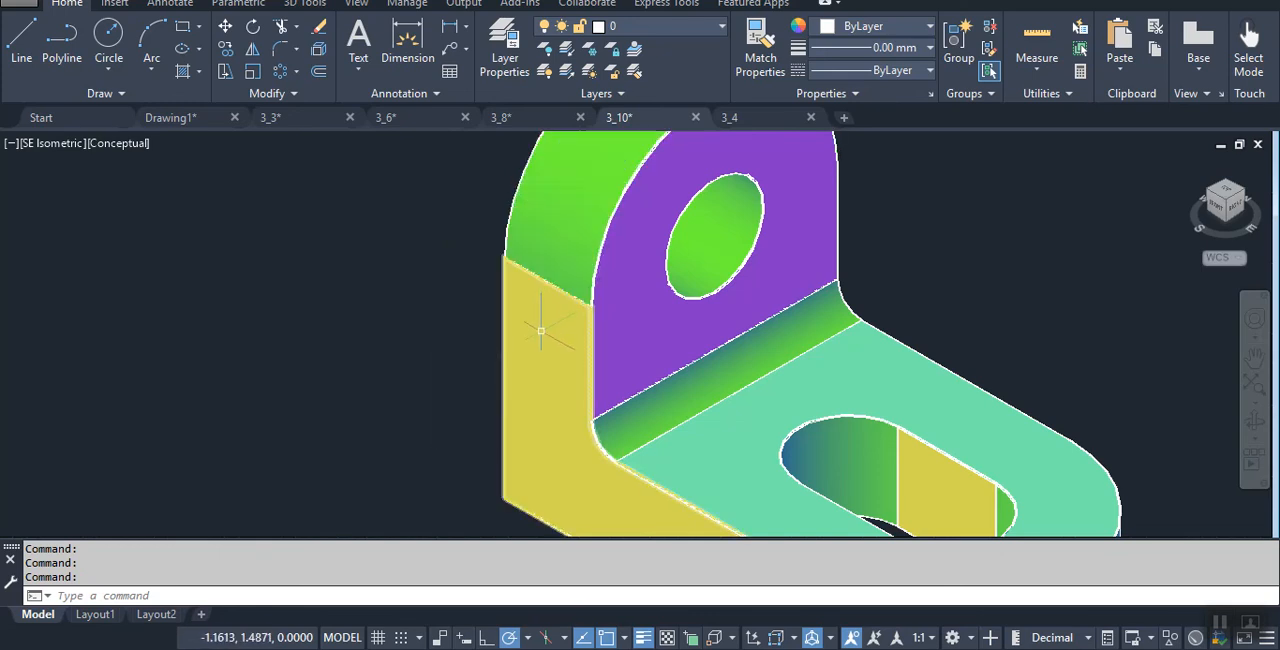
scroll(535, 316, up, 3)
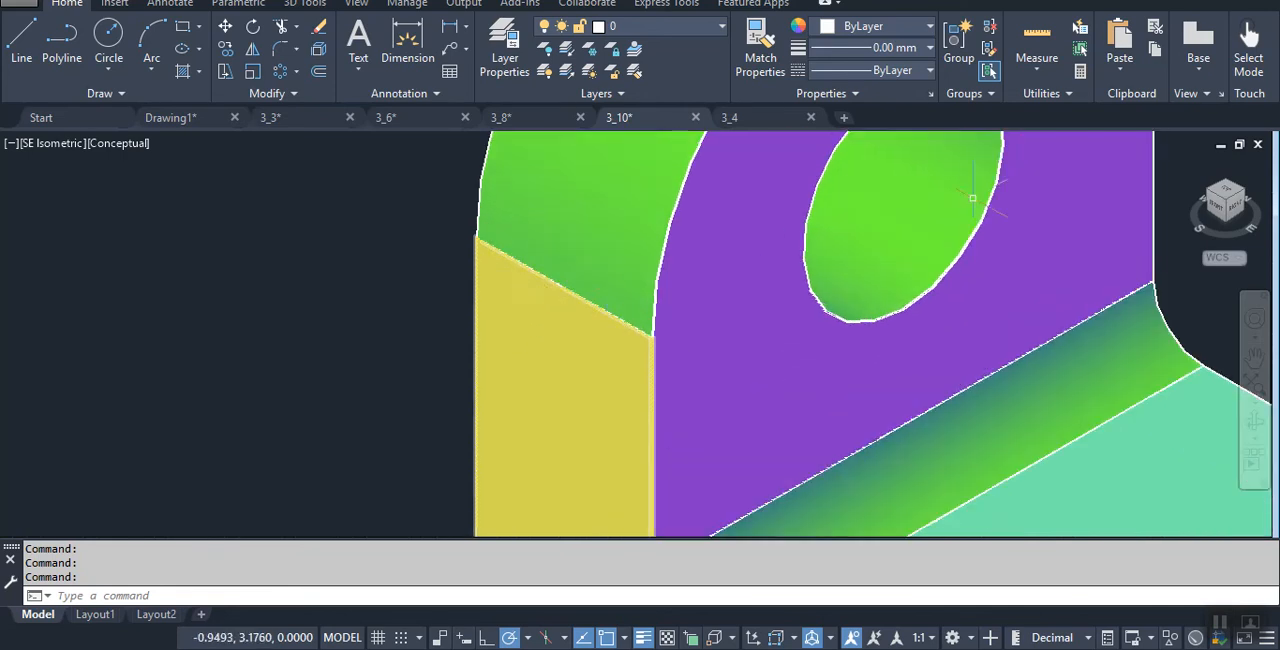
- Examine the 3_10 bracket from the front, focusing on where its flat and curved faces meet
shift+middle_drag(528, 330, 610, 286)
scroll(457, 320, down, 6)
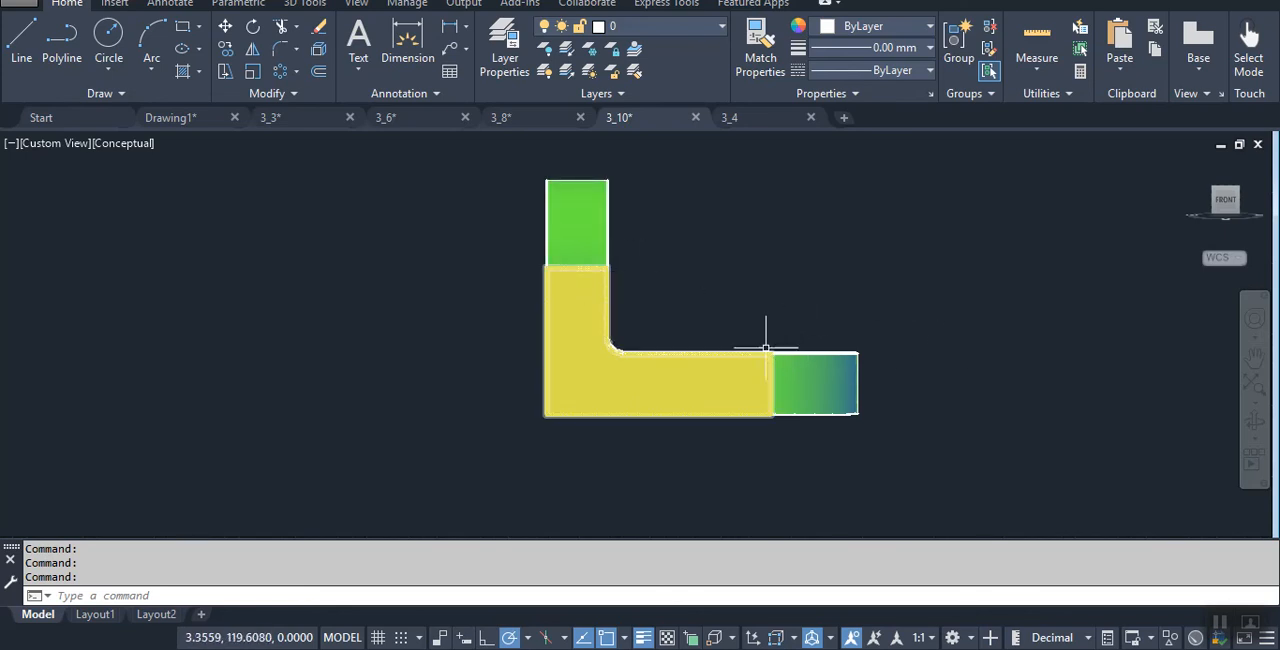
scroll(806, 304, up, 2)
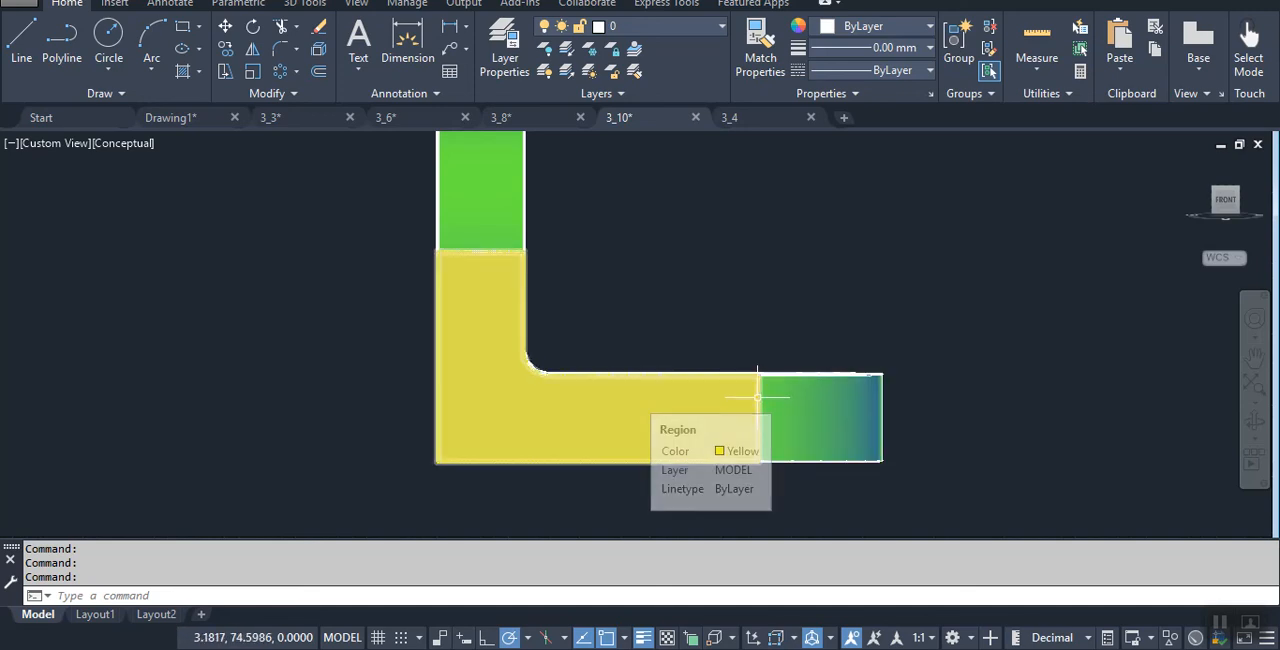
middle_drag(694, 274, 651, 295)
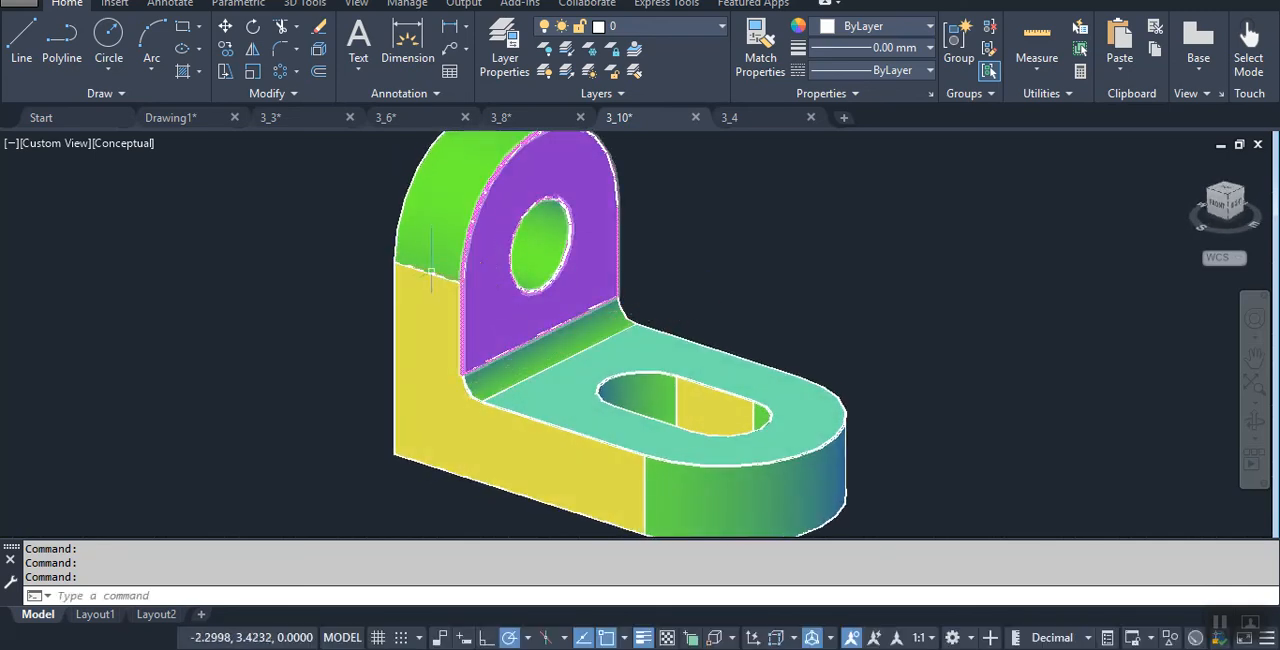
- Inspect the 3_10 bracket's inside fillet, rounded base end and slot in three dimensions
scroll(512, 336, up, 2)
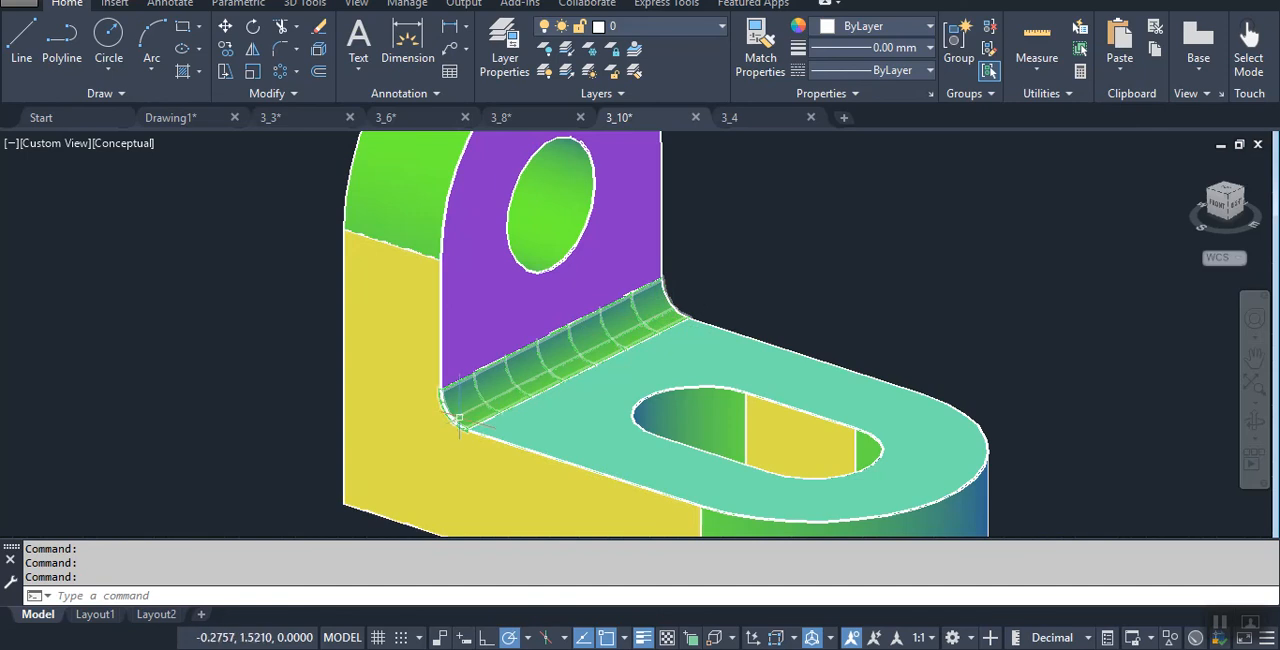
scroll(840, 270, down, 4)
scroll(920, 335, up, 2)
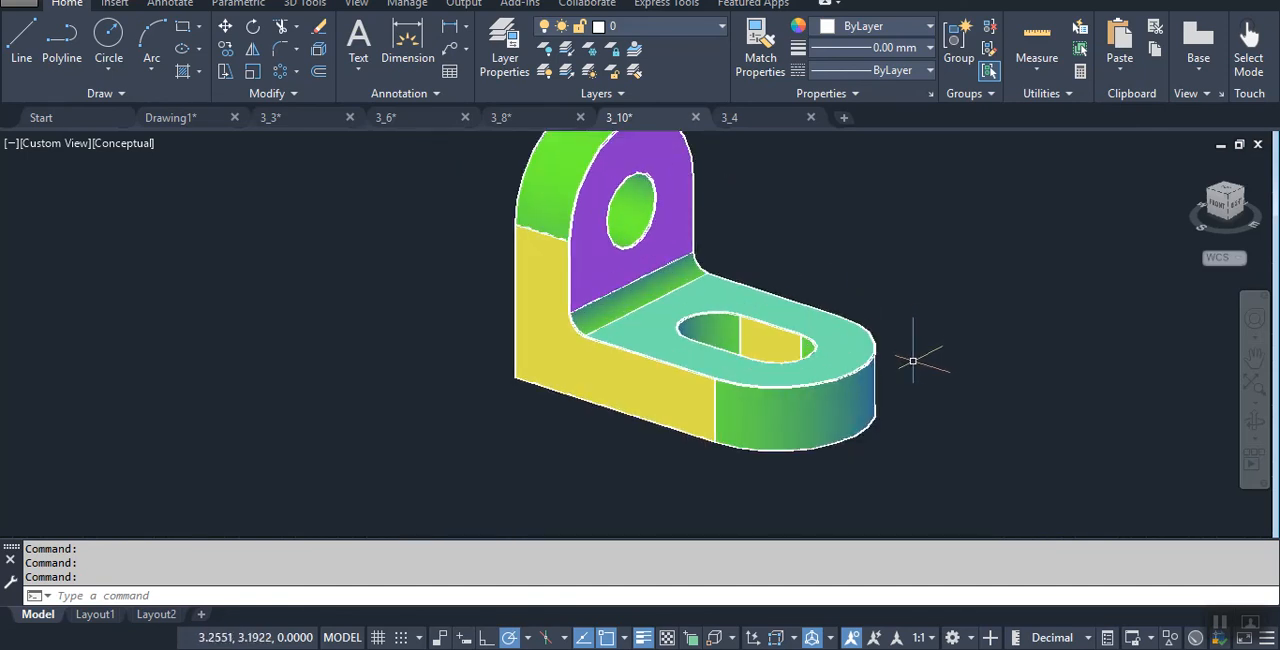
scroll(894, 410, up, 2)
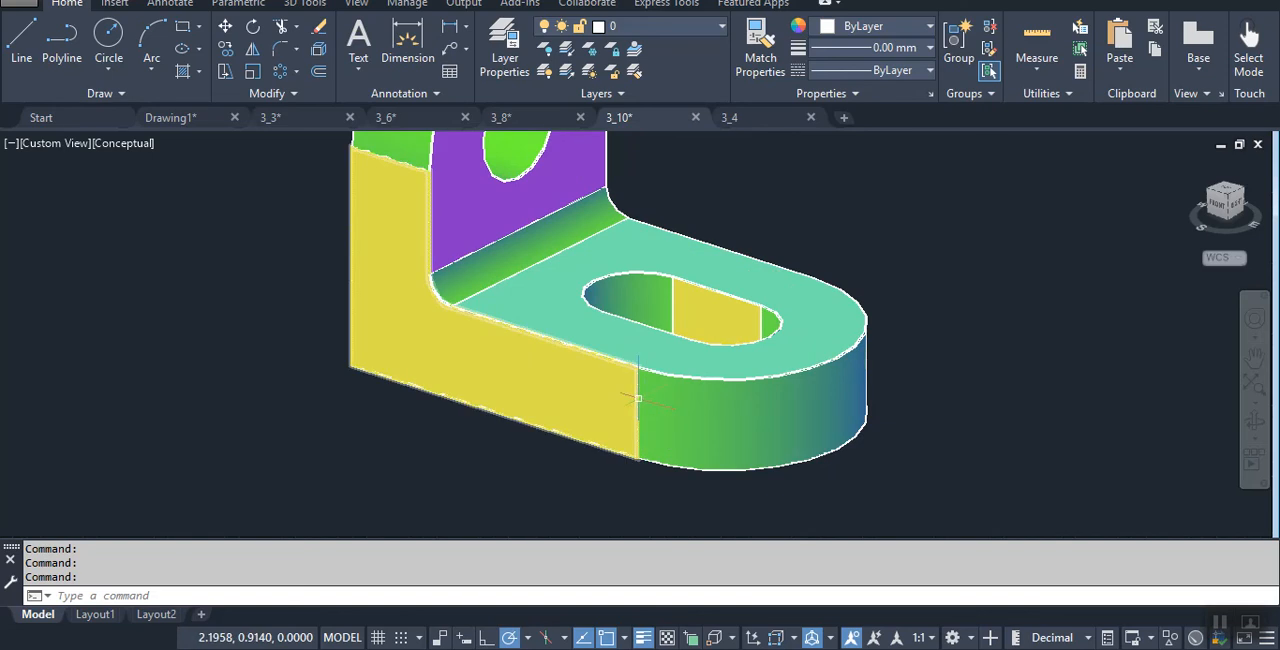
scroll(664, 312, up, 3)
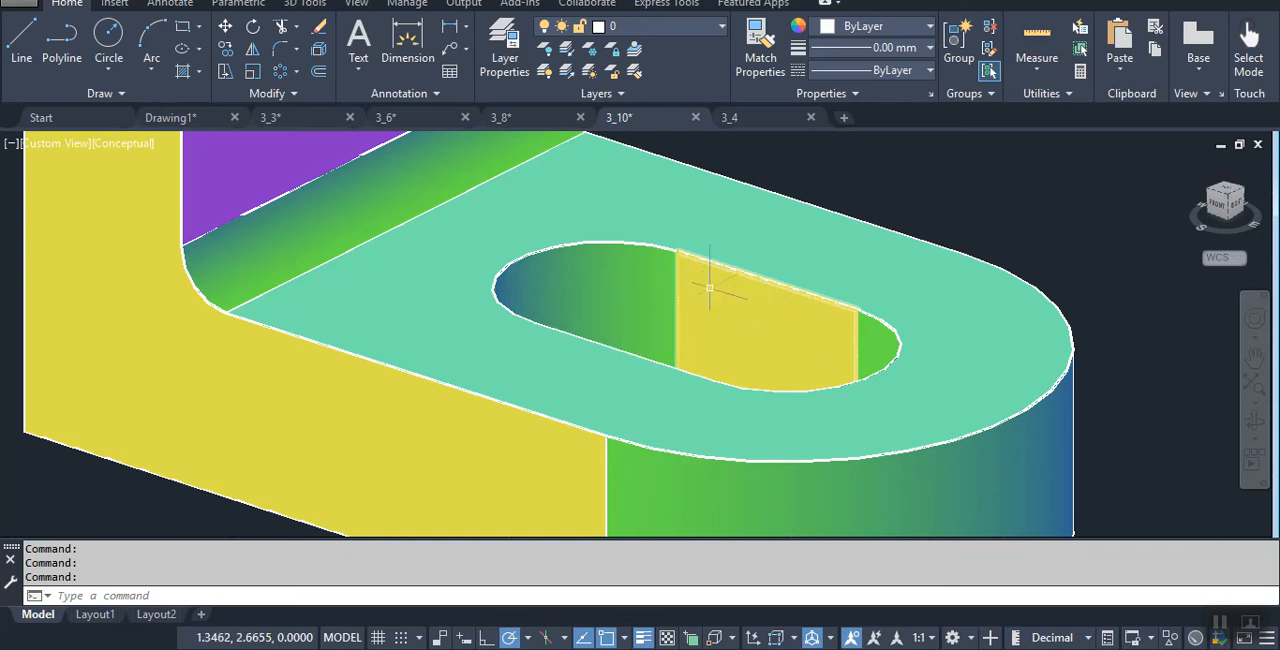
scroll(695, 333, down, 4)
scroll(712, 235, up, 1)
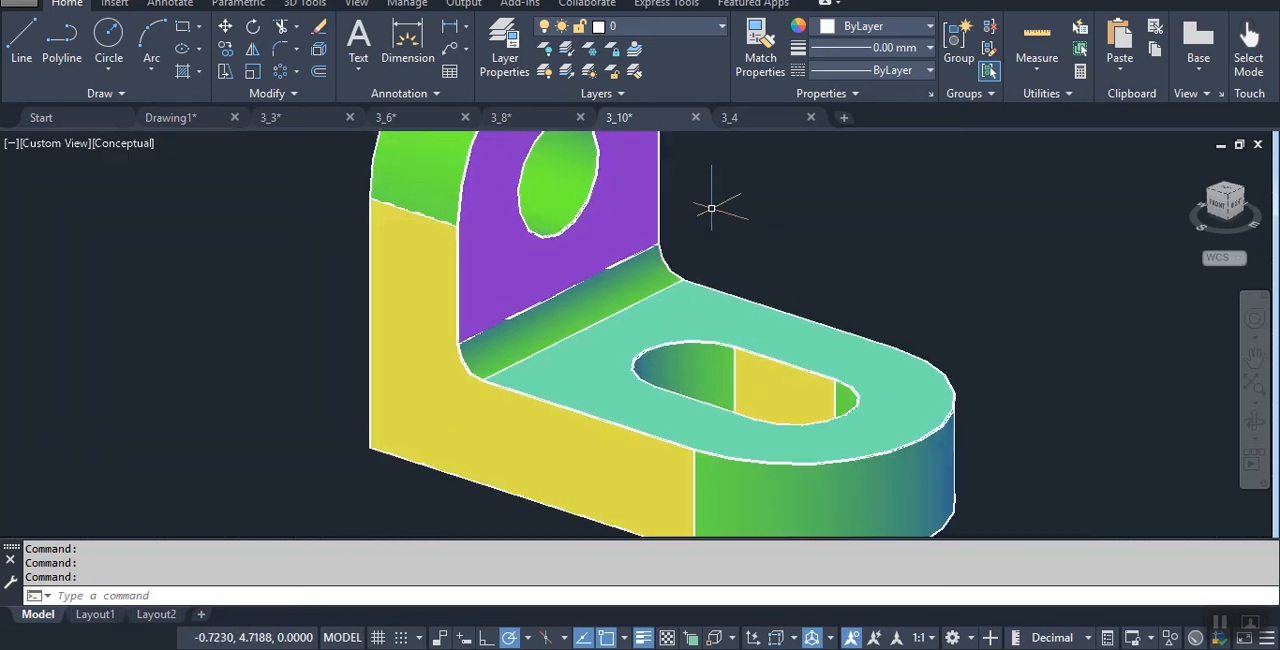
- Inspect the rounded corners and holes on the 3_8 model's upright and base, and return to the 3_10 drawing
click(533, 119)
scroll(700, 188, up, 5)
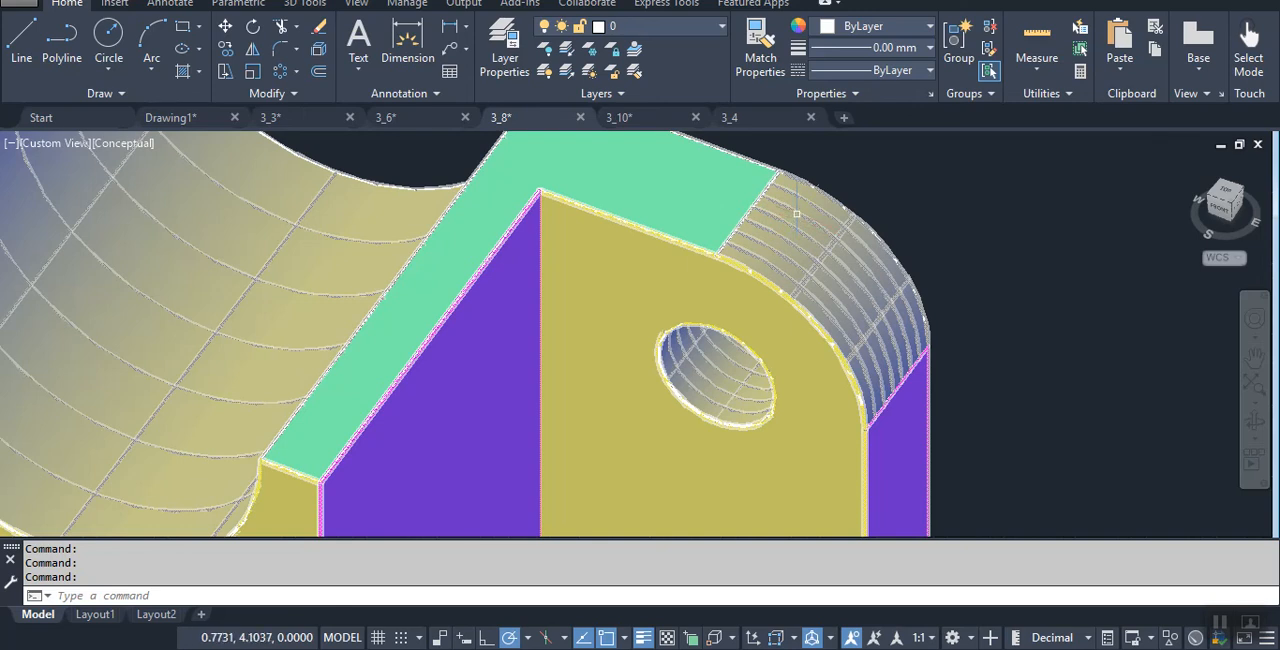
scroll(811, 221, down, 5)
middle_drag(877, 472, 828, 259)
scroll(725, 400, up, 5)
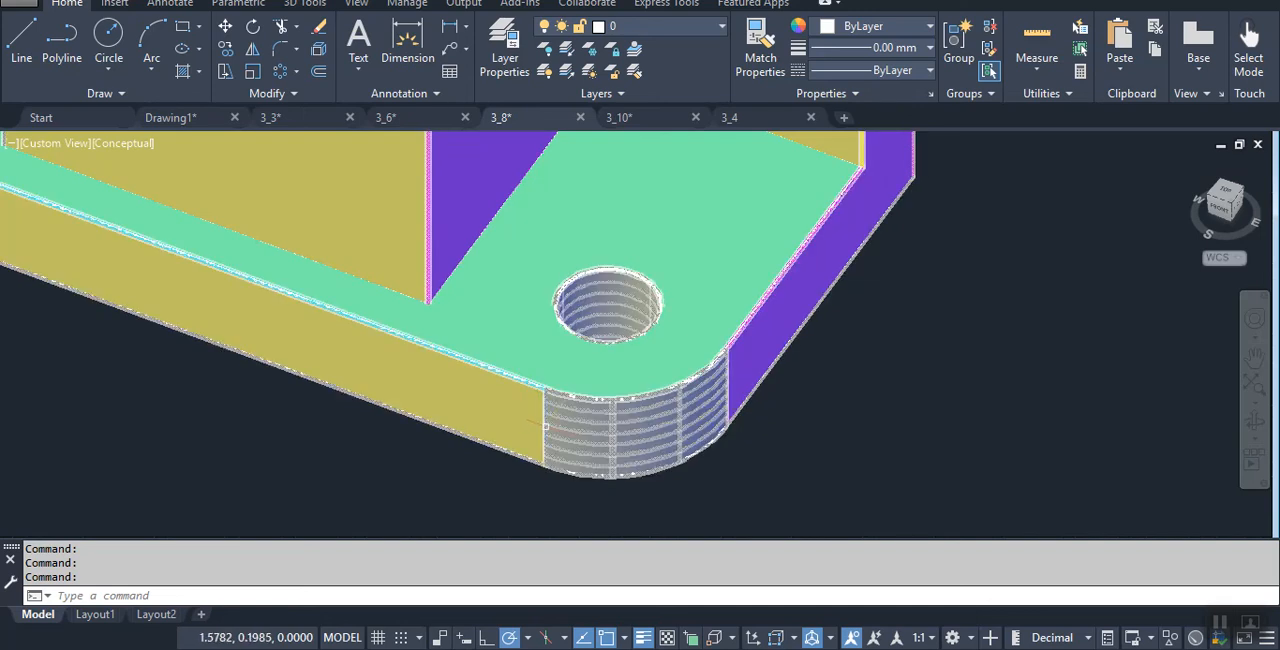
click(646, 125)
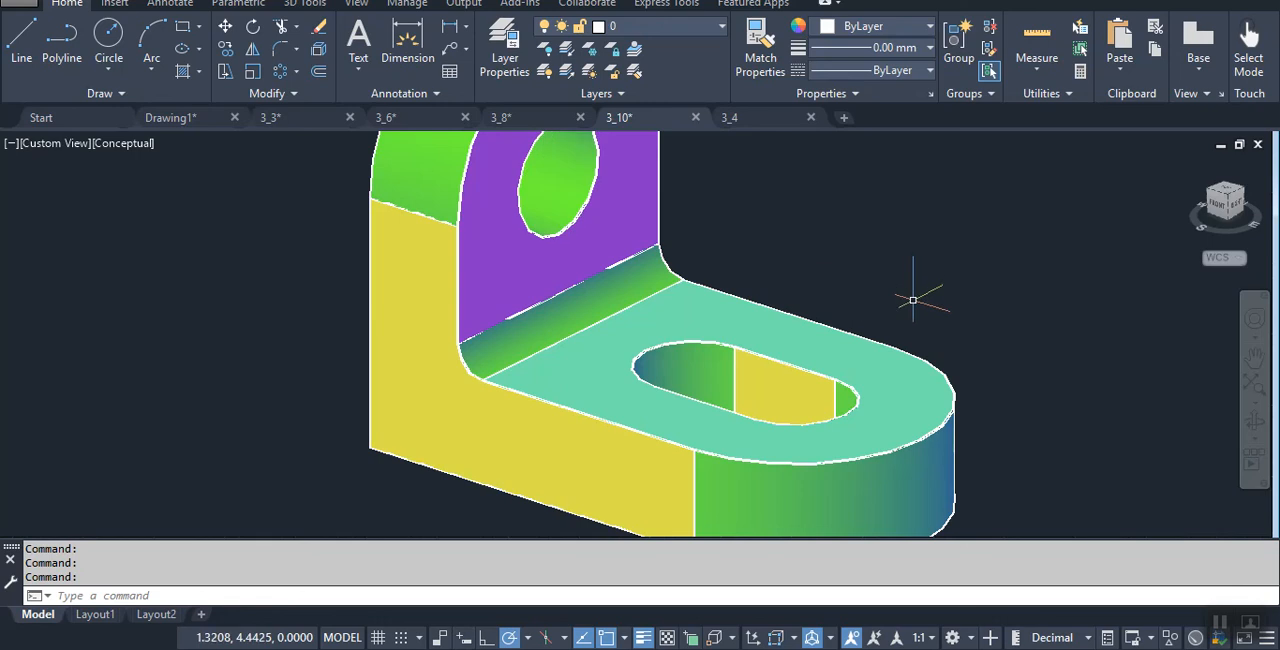